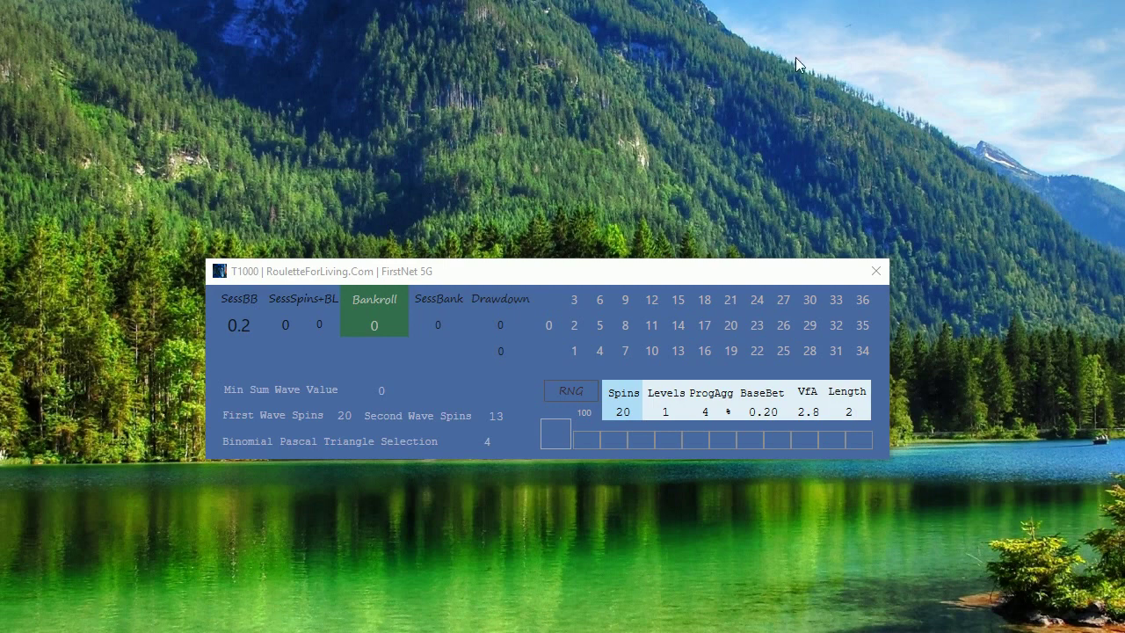
- Record the first four spin results 21, 20, 13 and 11 on the roulette number grid
drag(507, 281, 516, 281)
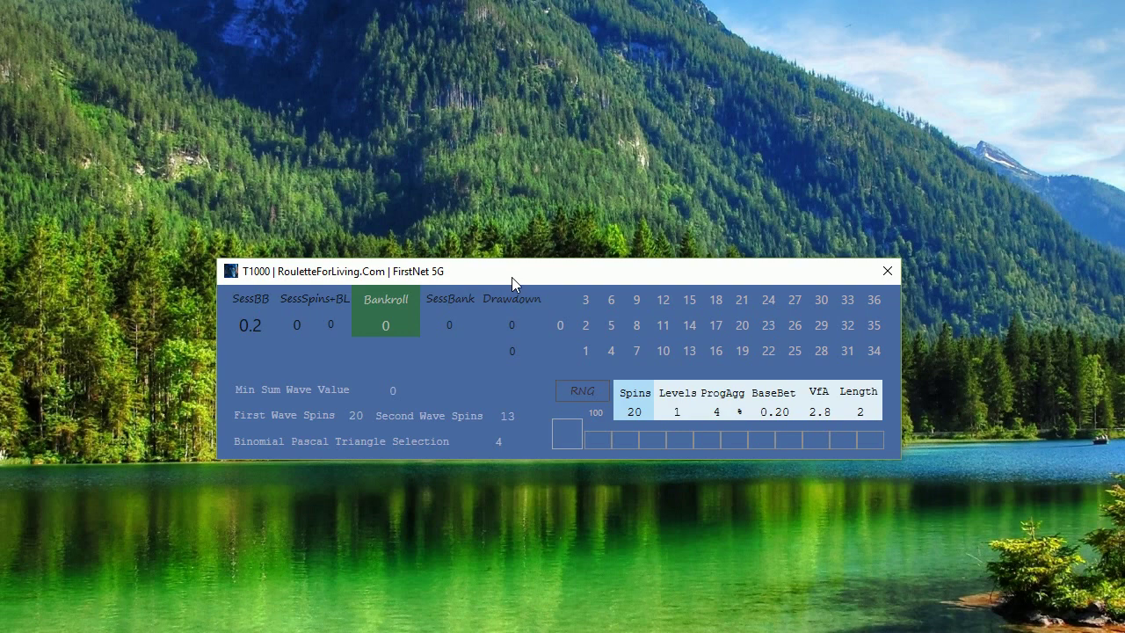
click(740, 304)
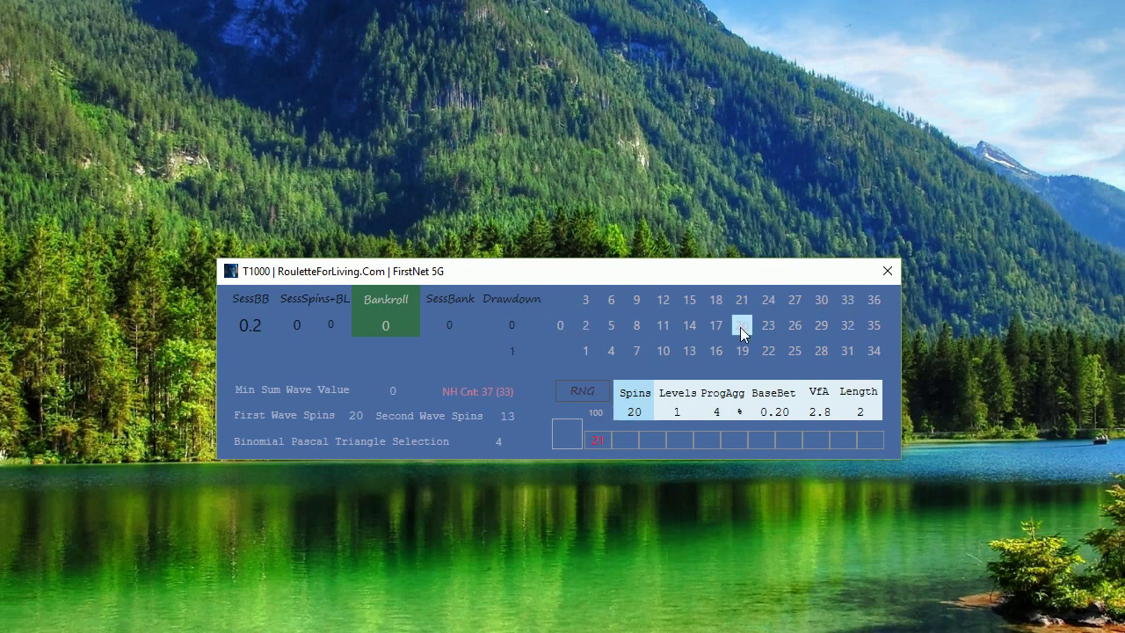
click(743, 330)
click(689, 351)
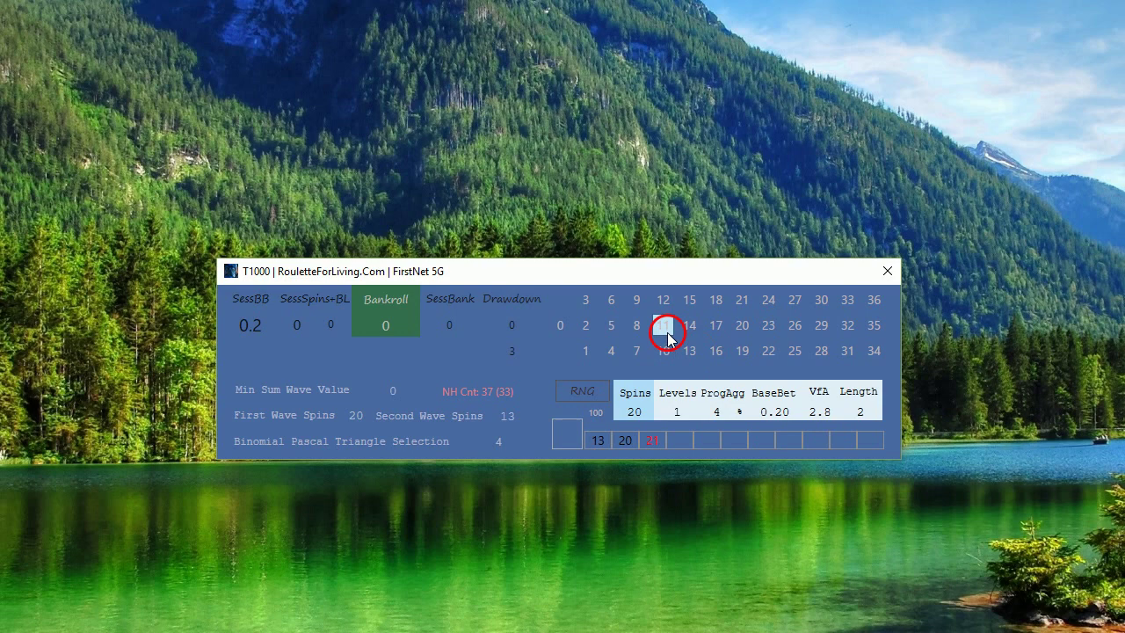
click(665, 331)
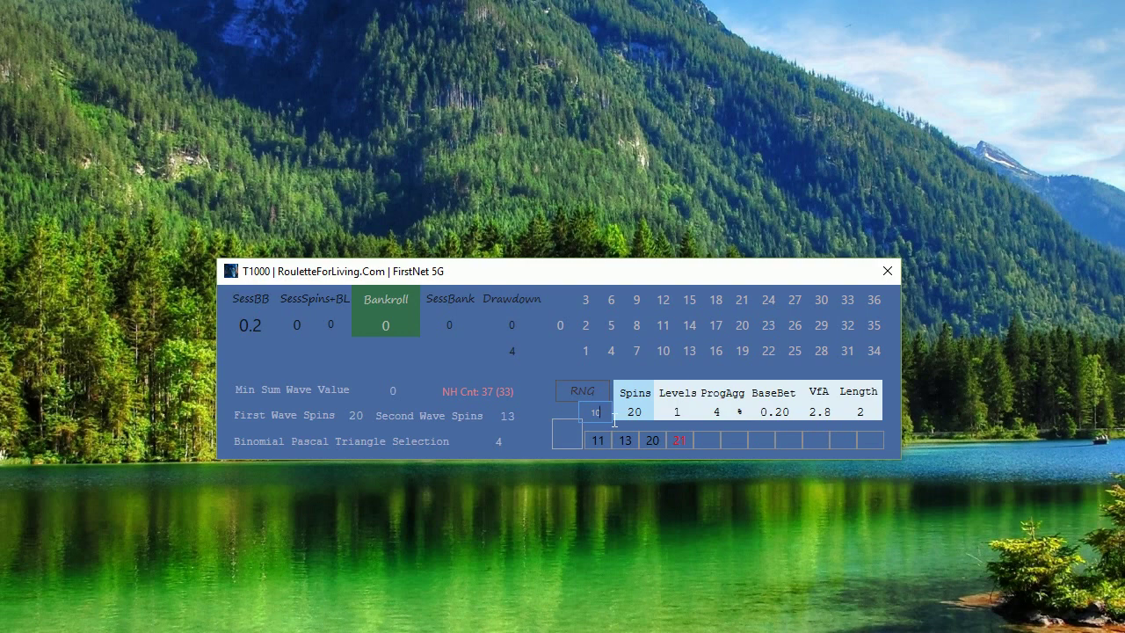
- Set the RNG spin count to 10 and generate random spins until the first betting numbers are highlighted
click(595, 393)
click(584, 393)
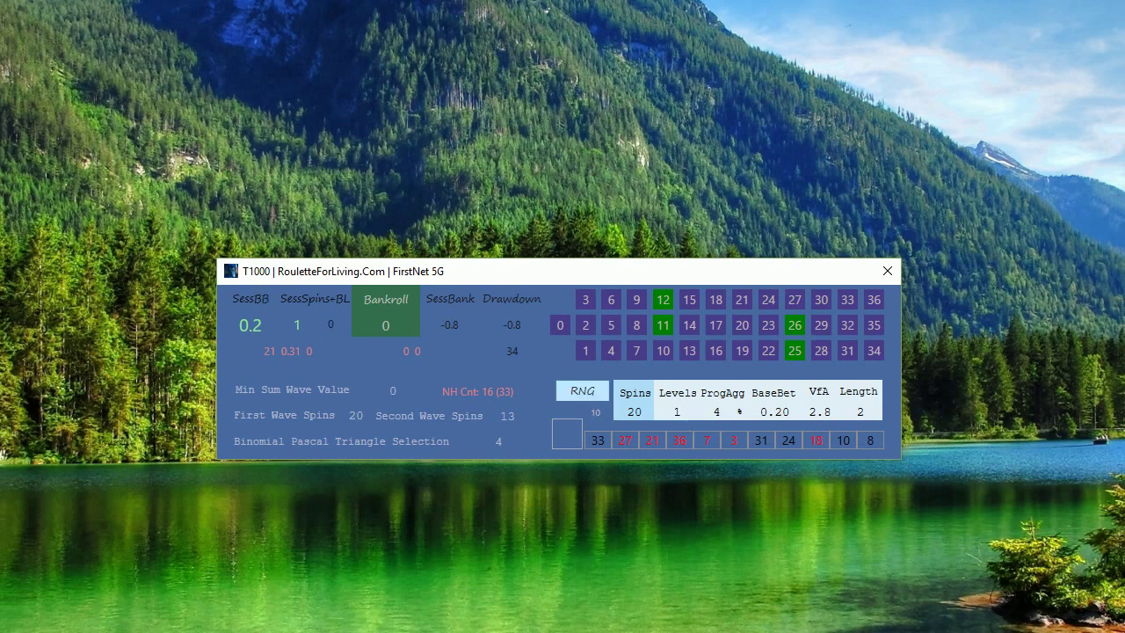
click(652, 422)
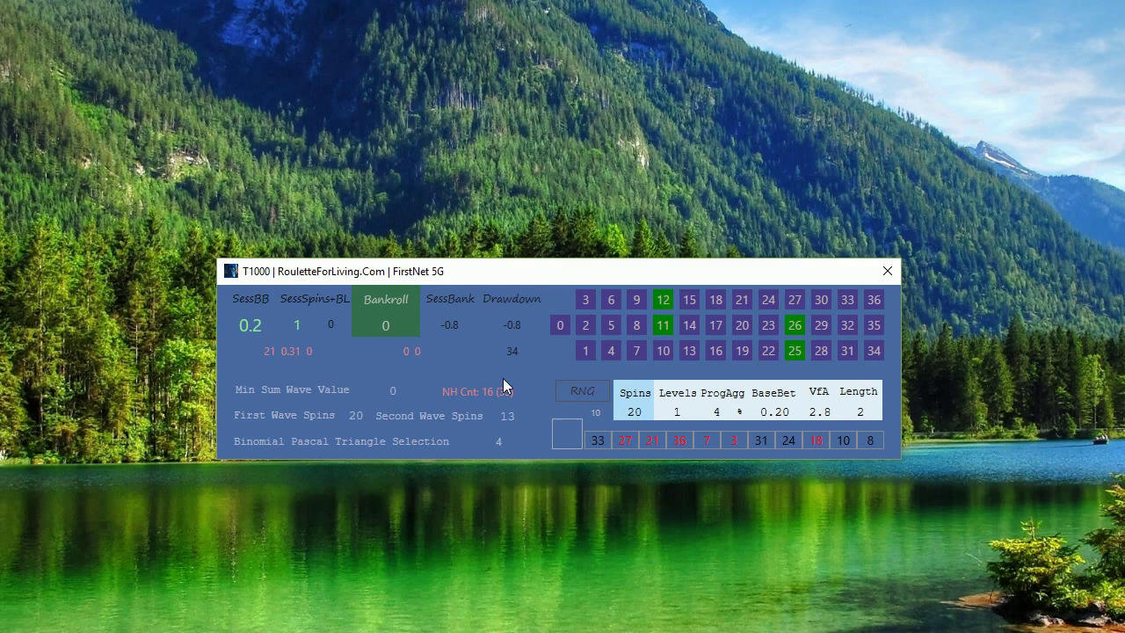
- Record the spin results 13, 20, 11, 11, 14 and 12 in that order on the roulette number grid
click(691, 351)
click(738, 325)
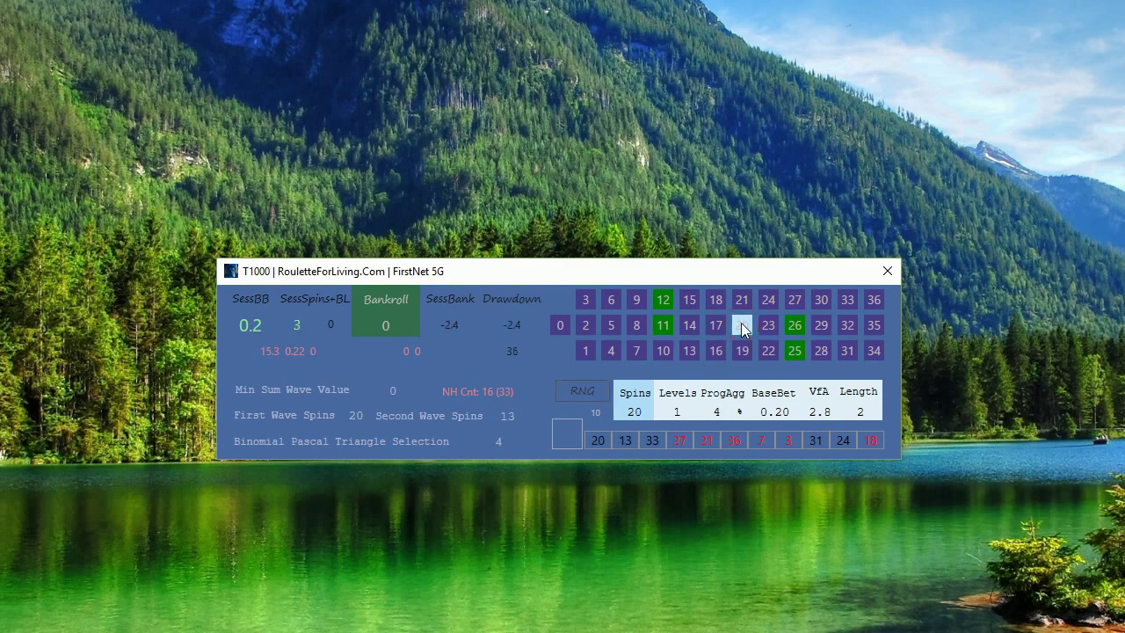
click(664, 324)
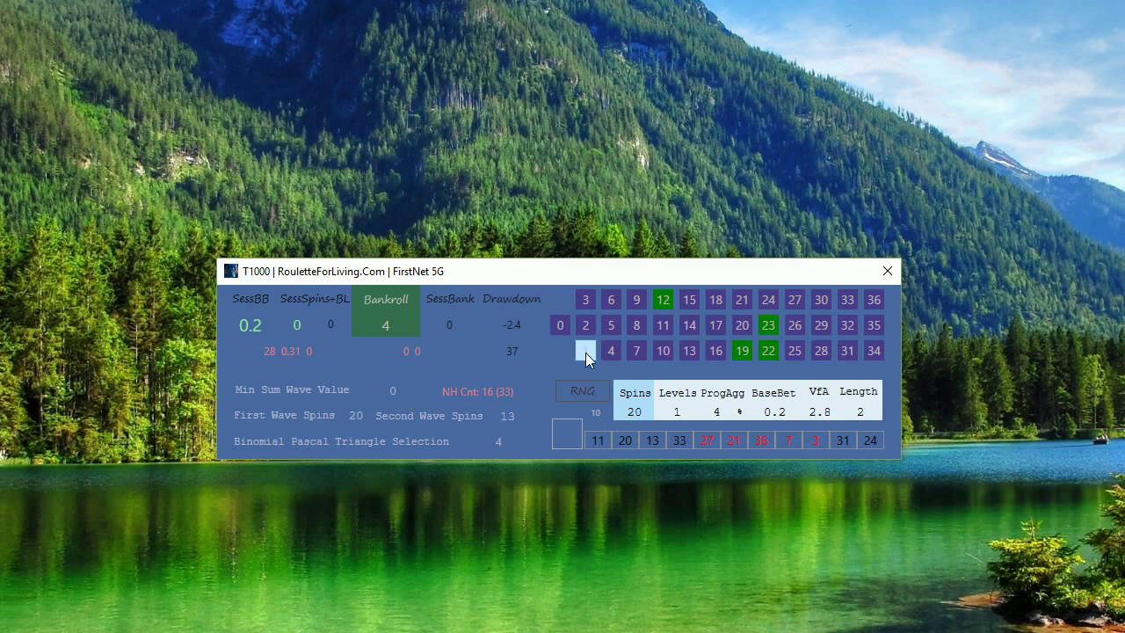
click(657, 326)
click(686, 329)
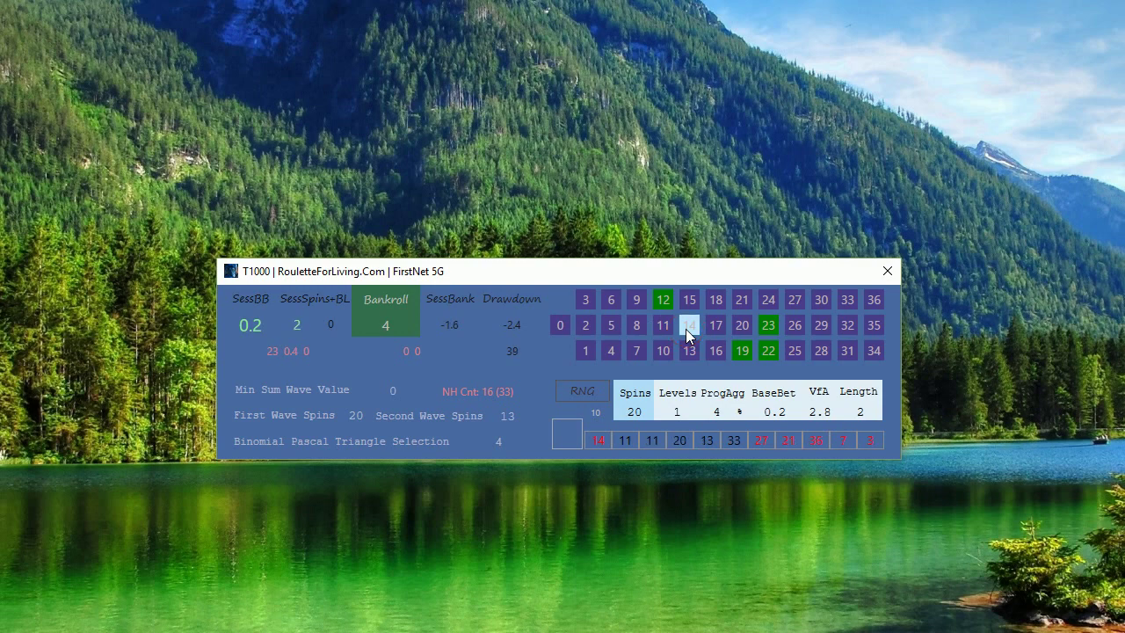
click(661, 302)
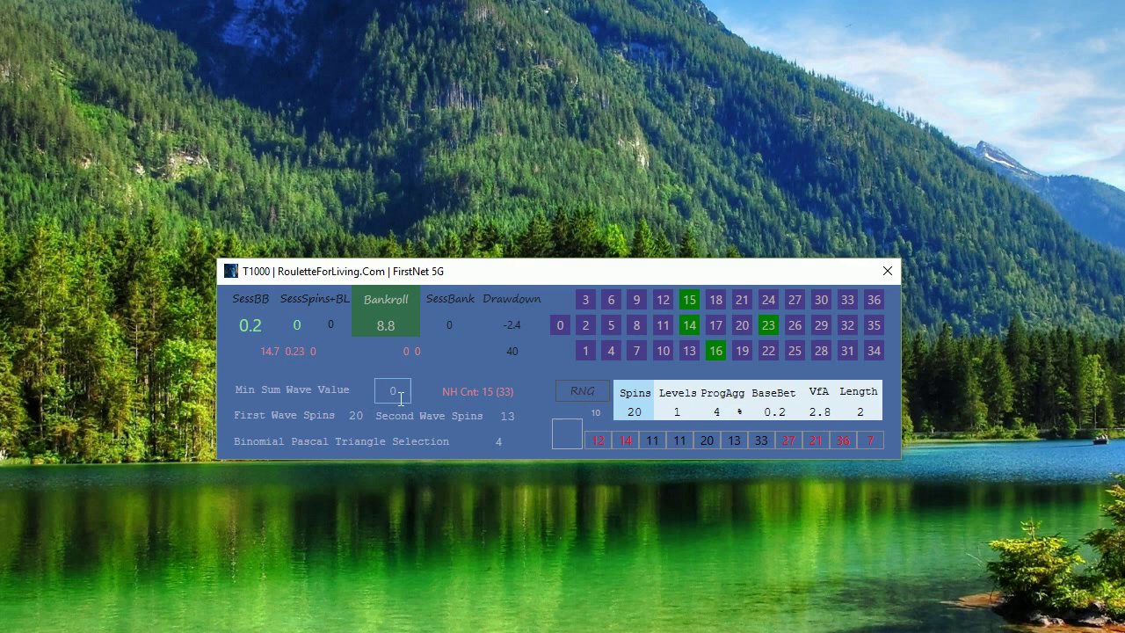
- Set the Binomial Pascal Triangle Selection to 2
mouse_move(395, 393)
click(689, 331)
click(517, 442)
text(2)
click(766, 326)
key(Tab)
- Try editing the two wave settings, ending with First Wave Spins at 20 and Second Wave Spins at 13
click(492, 418)
click(497, 416)
click(356, 415)
text(1)
click(514, 417)
text(1)
click(356, 421)
text(20)
click(528, 427)
text(3)
click(508, 449)
click(514, 418)
click(538, 478)
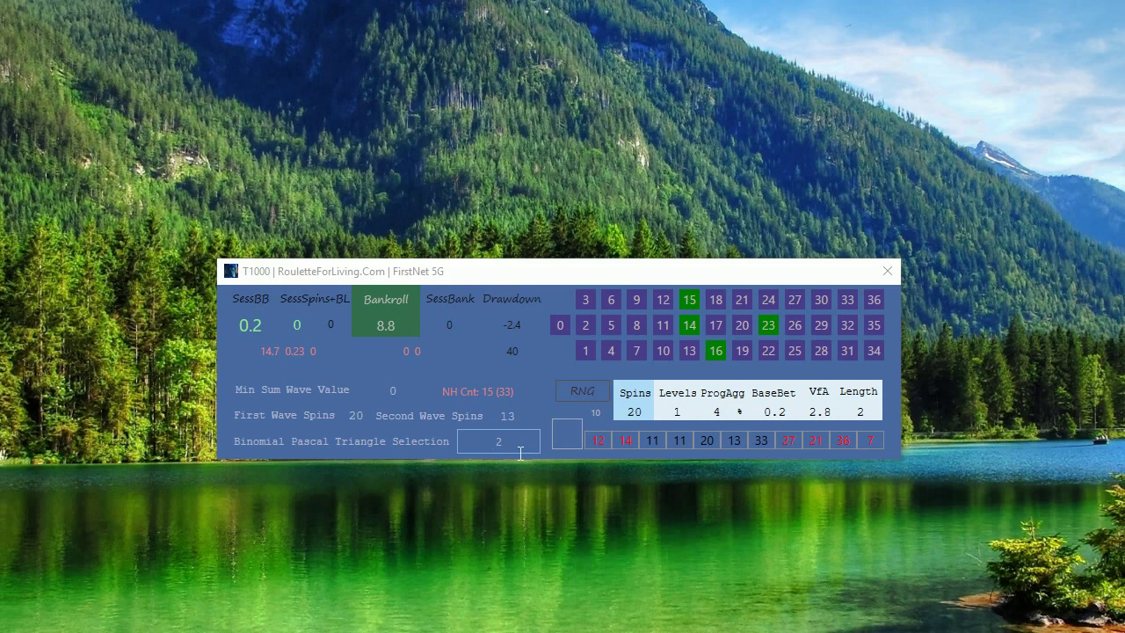
- Change the Binomial Pascal Triangle Selection to 1
click(479, 442)
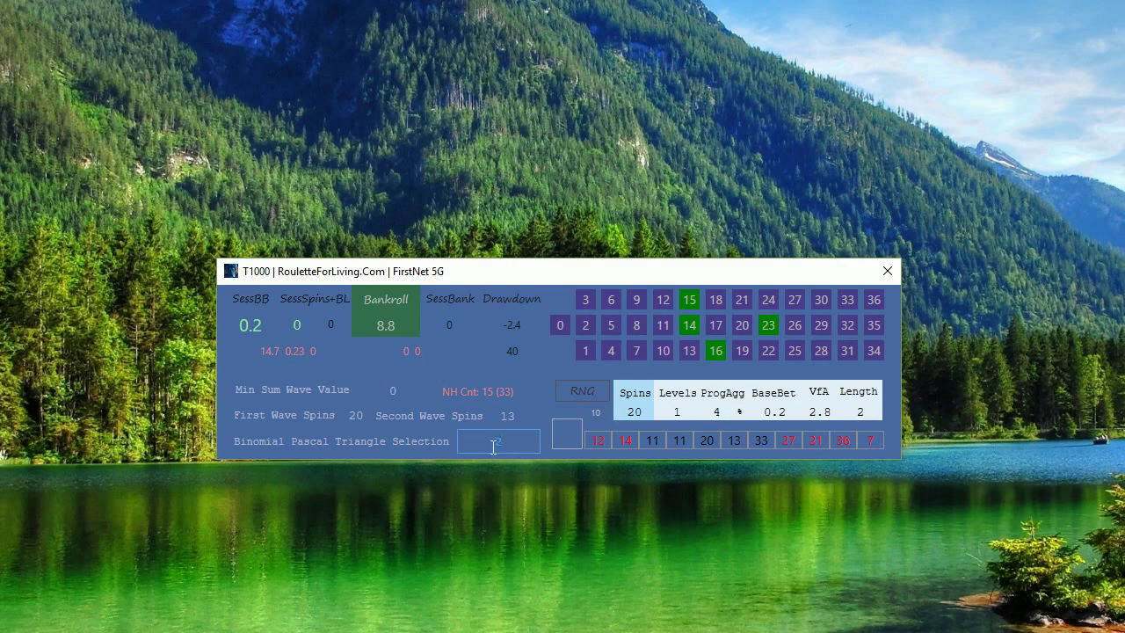
text(1)
double_click(499, 443)
text(2)
text(1)
click(517, 449)
key(BackSpace)
text(1)
double_click(500, 445)
click(520, 450)
drag(521, 450, 483, 449)
click(523, 444)
click(507, 478)
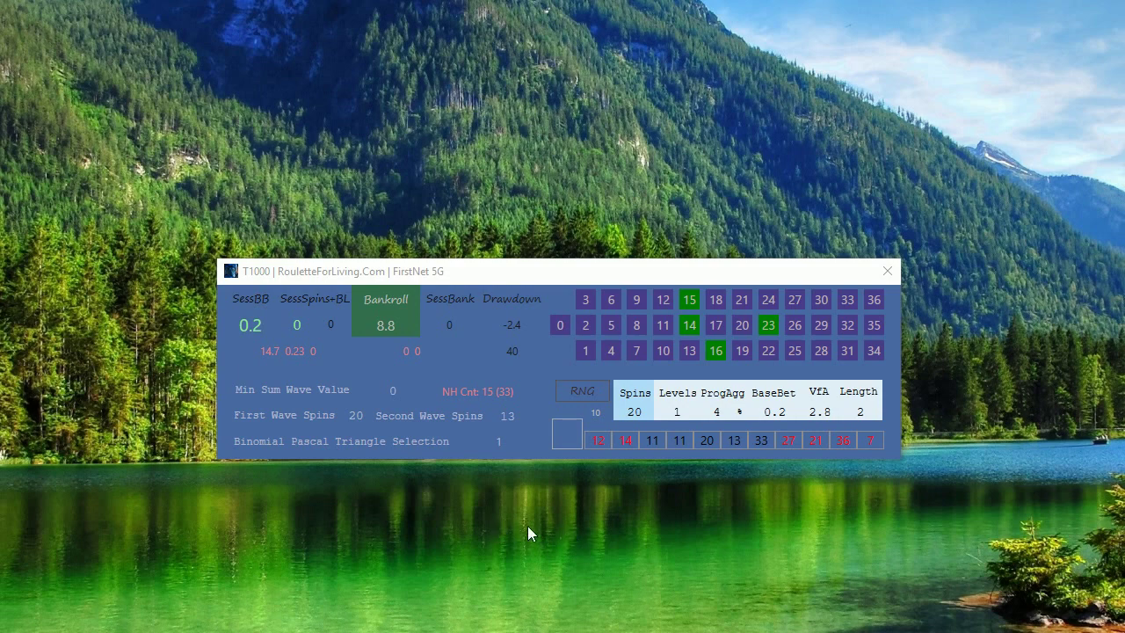
- Set the Binomial Pascal Triangle Selection back to 4
click(477, 442)
text(4)
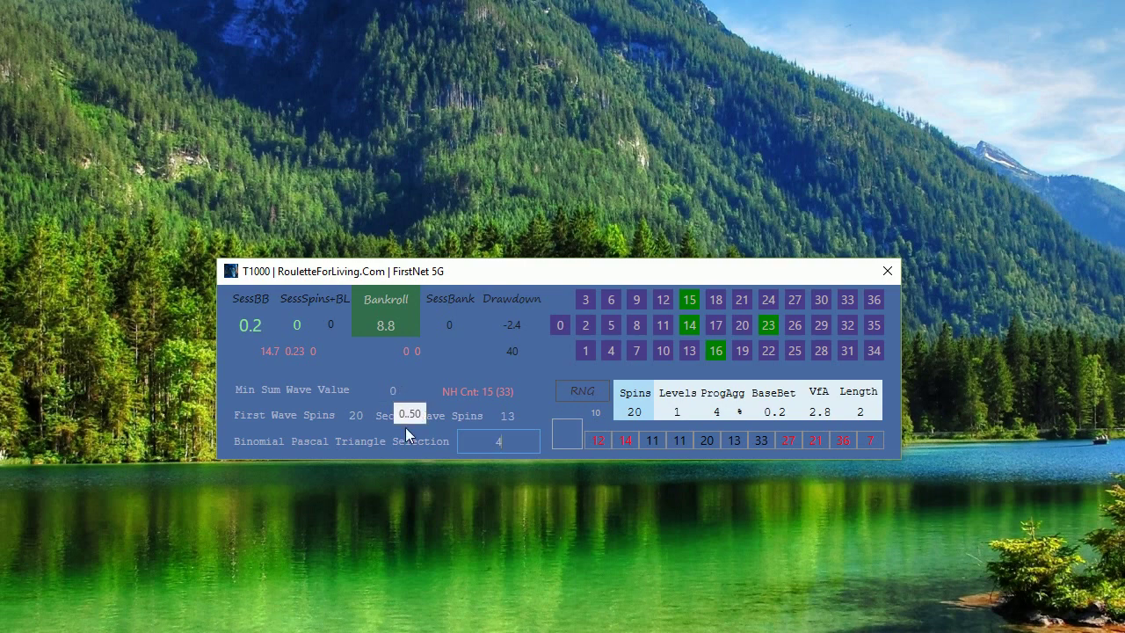
click(520, 447)
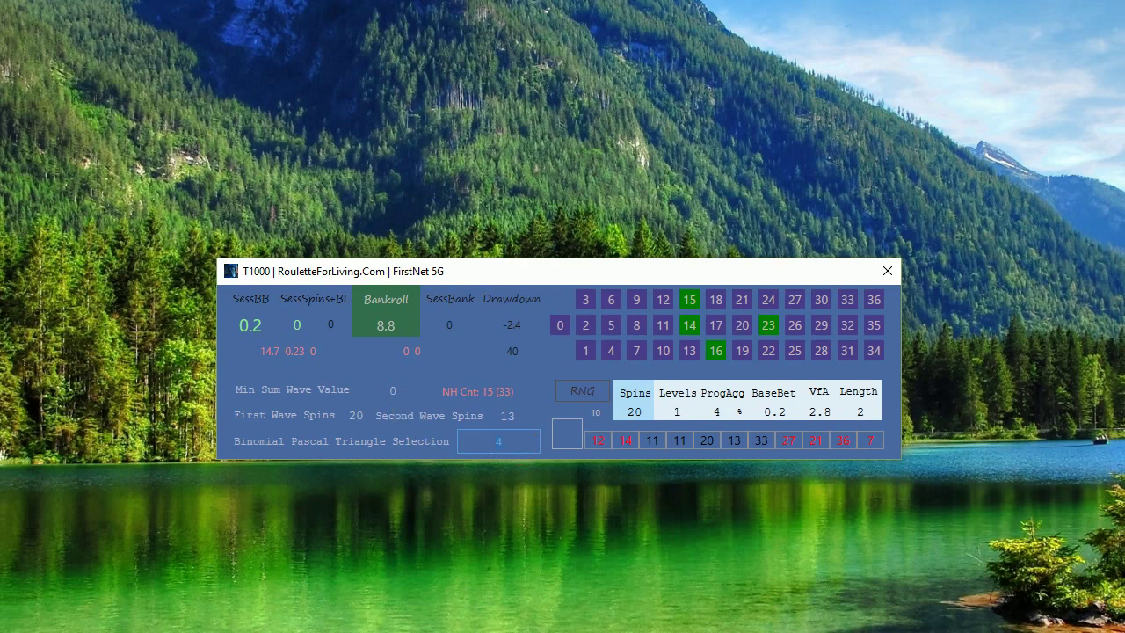